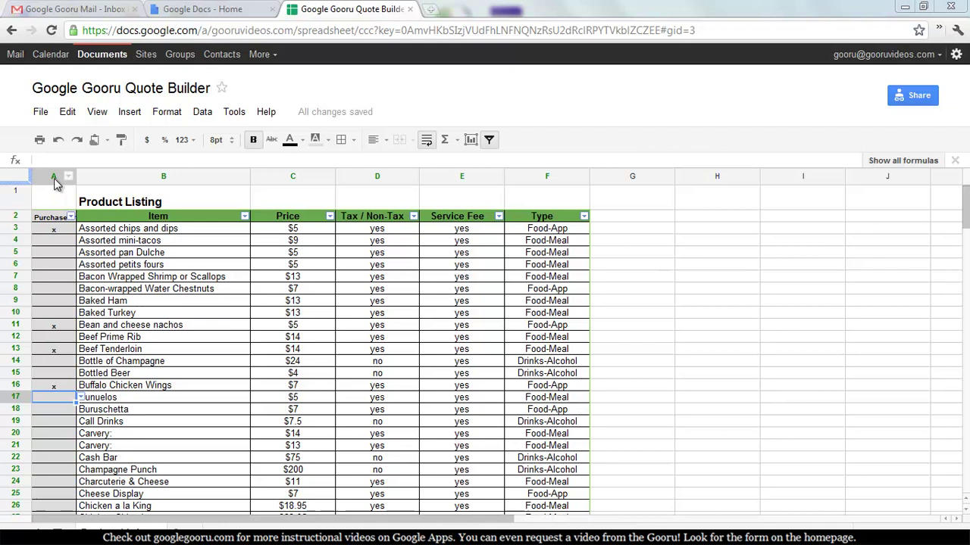
- Clear the purchase mark for Buffalo Chicken Wings in the product listing's Purchased column
{"action": "left_click", "coordinate": [53, 219]}
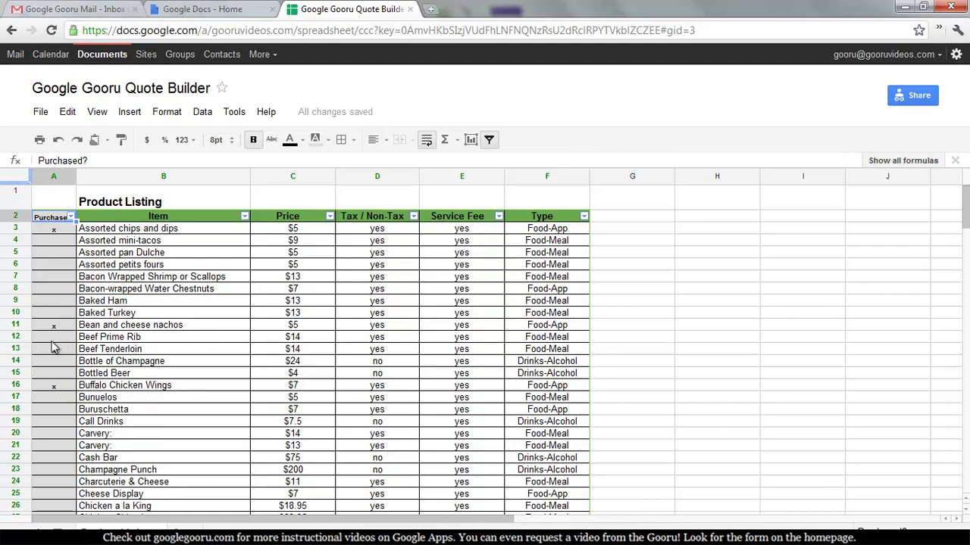
{"action": "left_click", "coordinate": [54, 386]}
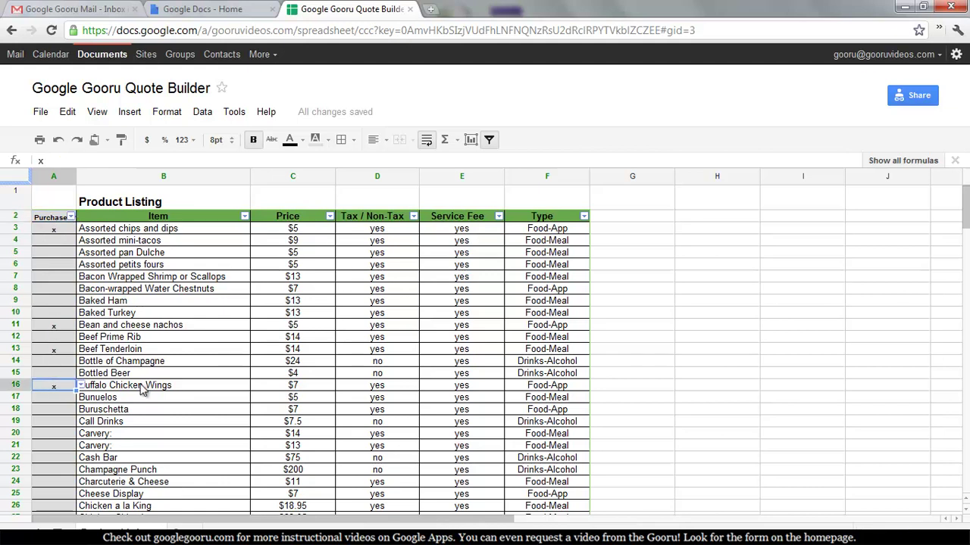
{"action": "key", "text": "Delete"}
{"action": "left_click", "coordinate": [163, 362]}
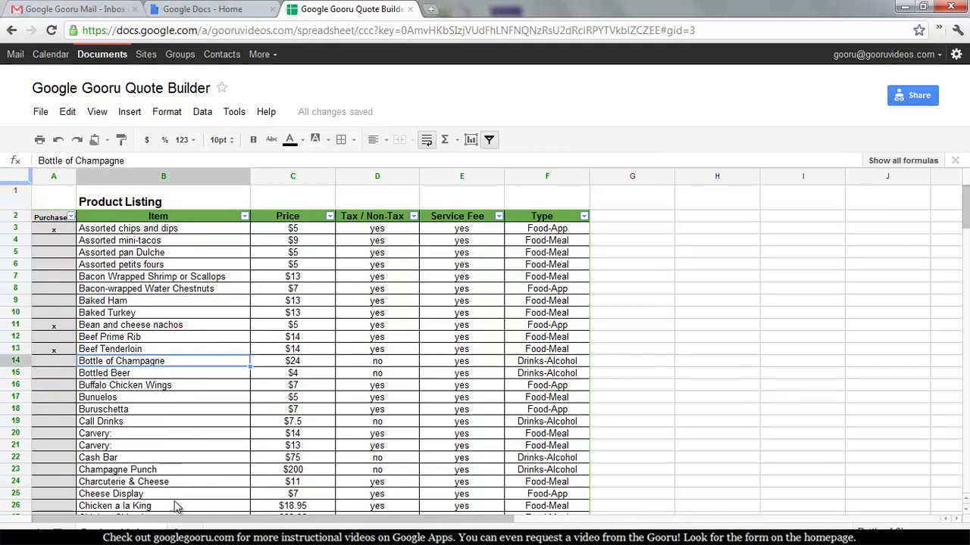
- Open the quote sheet and review its company, customer and event sections and its line-item table
{"action": "left_click", "coordinate": [182, 528]}
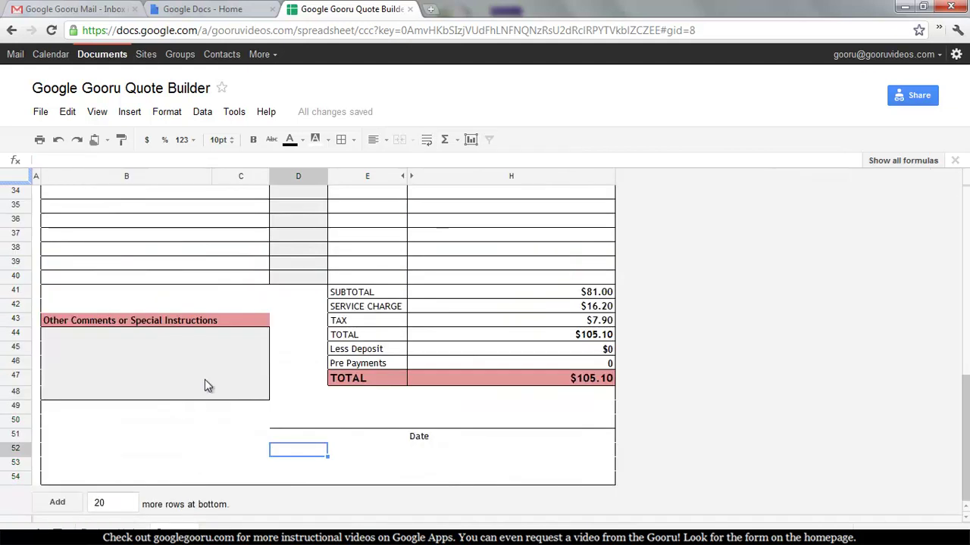
{"action": "scroll", "coordinate": [248, 390], "scroll_direction": "up", "scroll_amount": 10}
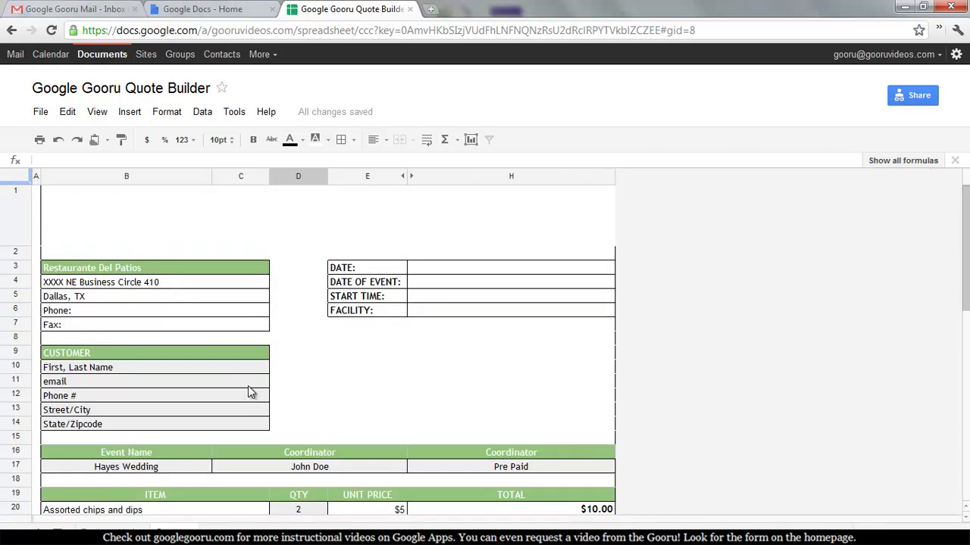
{"action": "scroll", "coordinate": [250, 392], "scroll_direction": "down", "scroll_amount": 1}
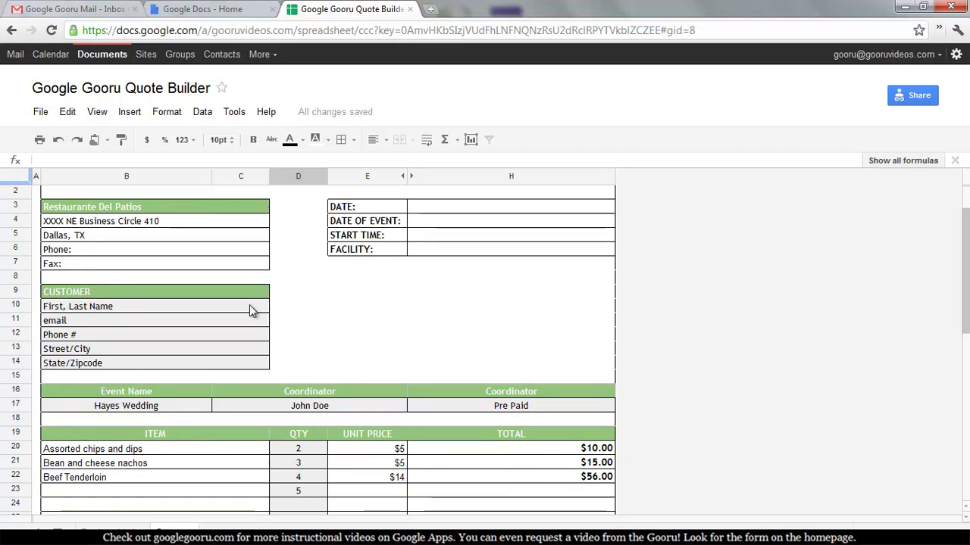
{"action": "scroll", "coordinate": [215, 333], "scroll_direction": "down", "scroll_amount": 2}
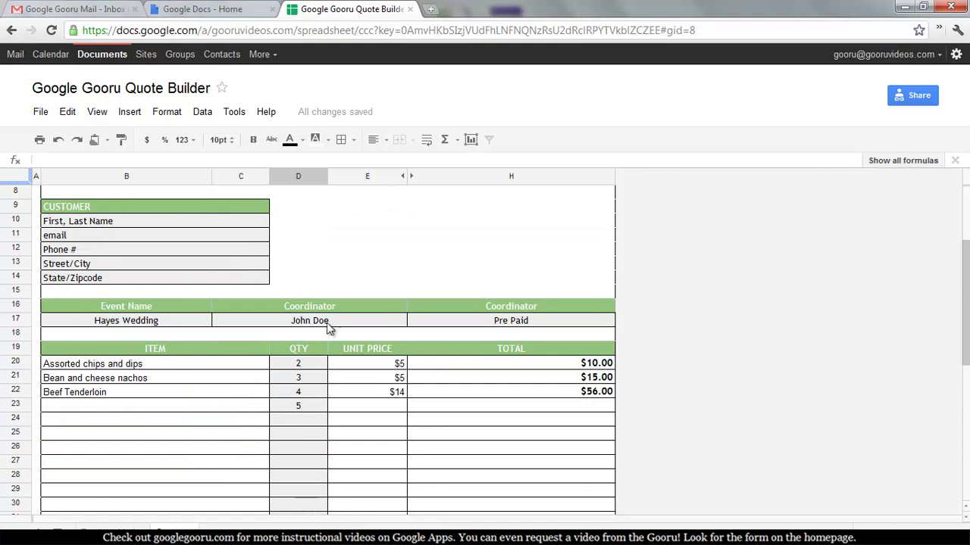
{"action": "scroll", "coordinate": [319, 323], "scroll_direction": "up", "scroll_amount": 2}
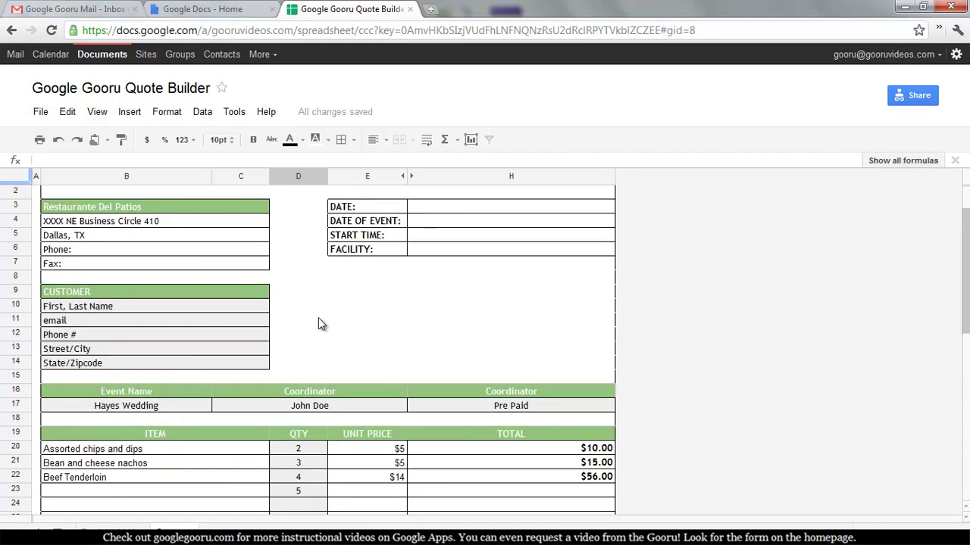
{"action": "scroll", "coordinate": [319, 324], "scroll_direction": "down", "scroll_amount": 1}
{"action": "scroll", "coordinate": [301, 319], "scroll_direction": "down", "scroll_amount": 4}
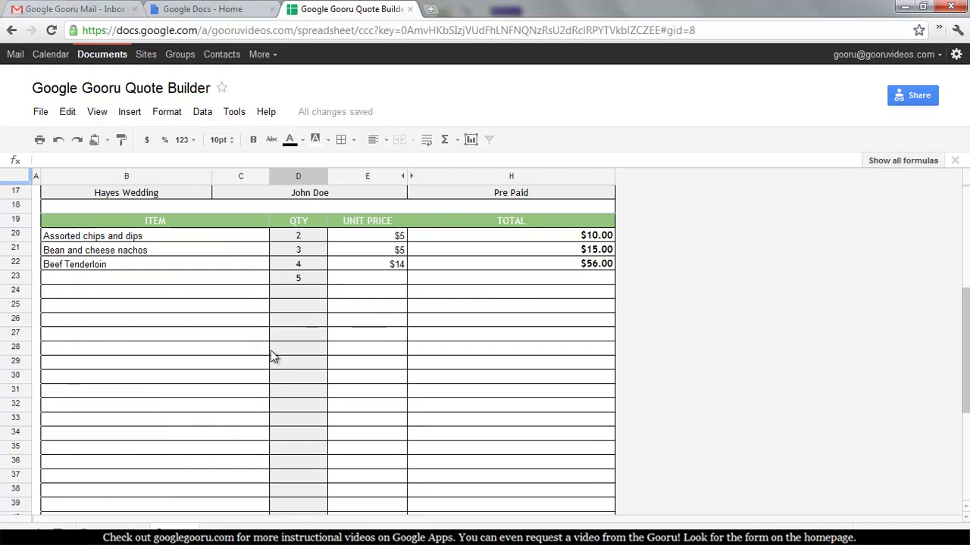
{"action": "scroll", "coordinate": [270, 350], "scroll_direction": "up", "scroll_amount": 1}
{"action": "left_click_drag", "start_coordinate": [160, 261], "coordinate": [490, 319]}
{"action": "left_click", "coordinate": [232, 350]}
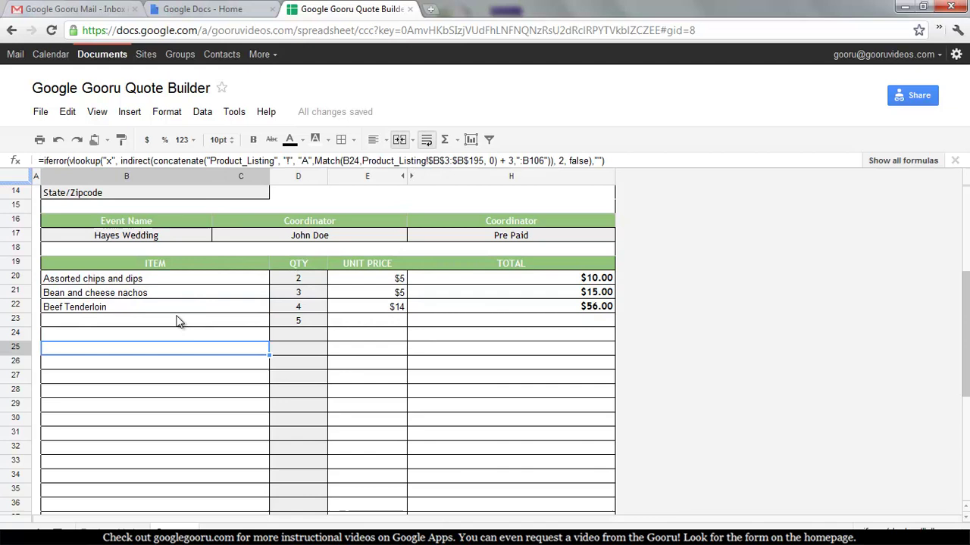
- Inspect the item, unit price, quantity and total cells of the Assorted chips and dips line for their formulas
{"action": "left_click", "coordinate": [192, 283]}
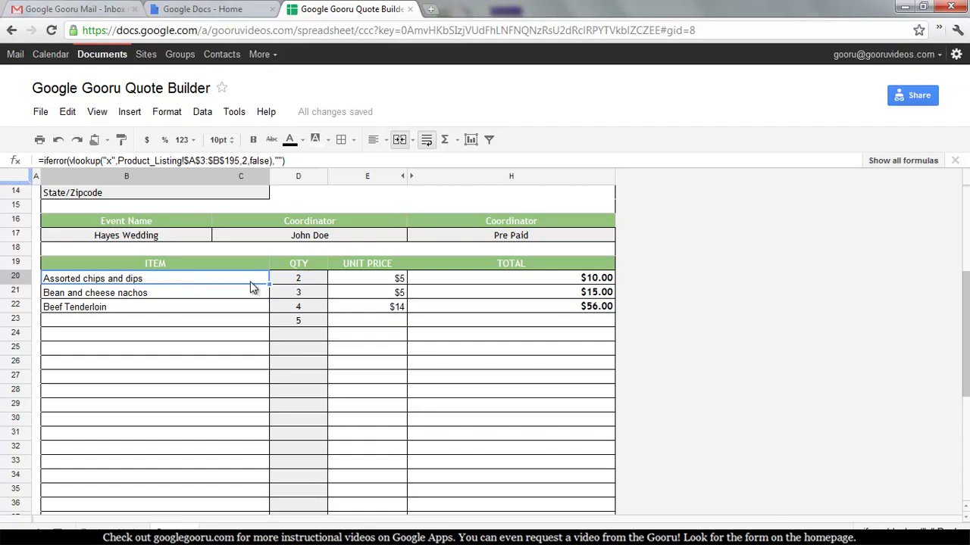
{"action": "left_click", "coordinate": [372, 279]}
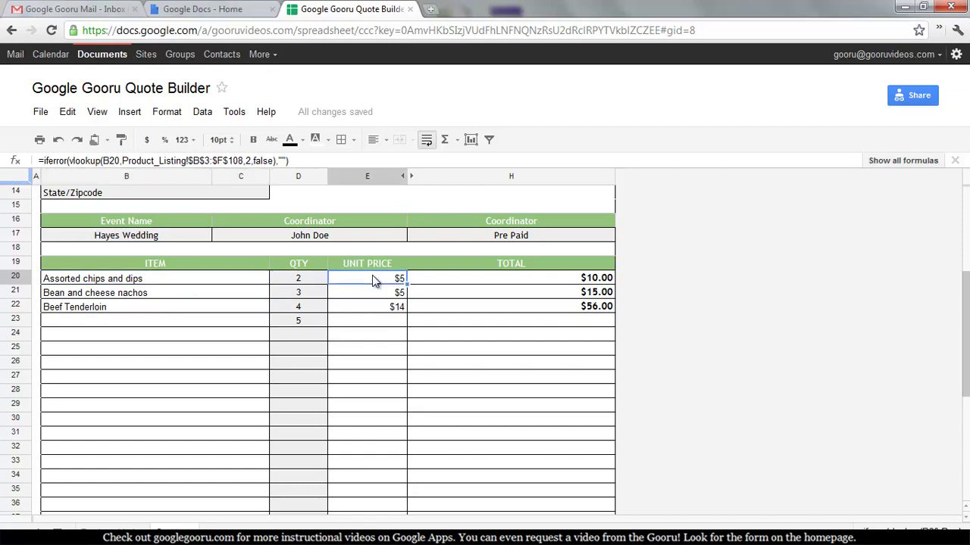
{"action": "left_click", "coordinate": [183, 280]}
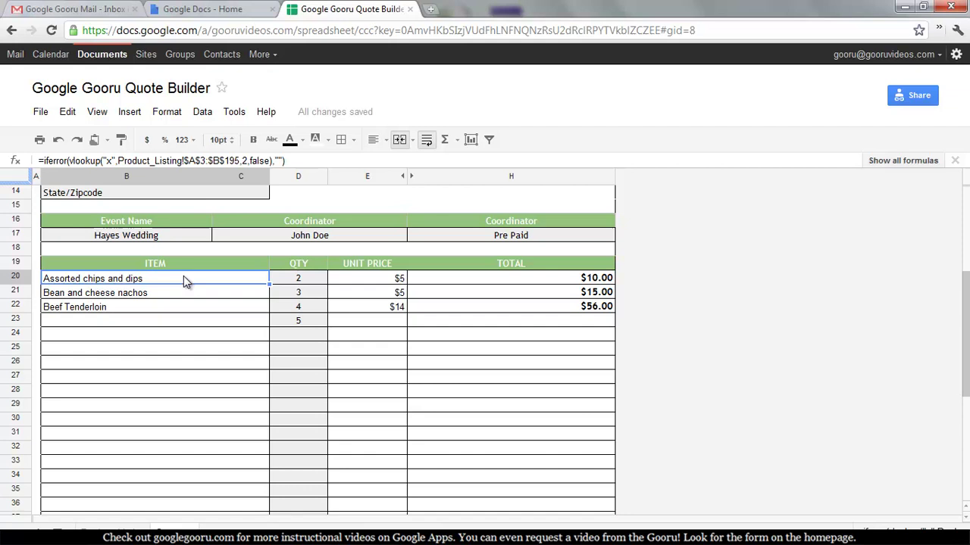
{"action": "left_click", "coordinate": [371, 281]}
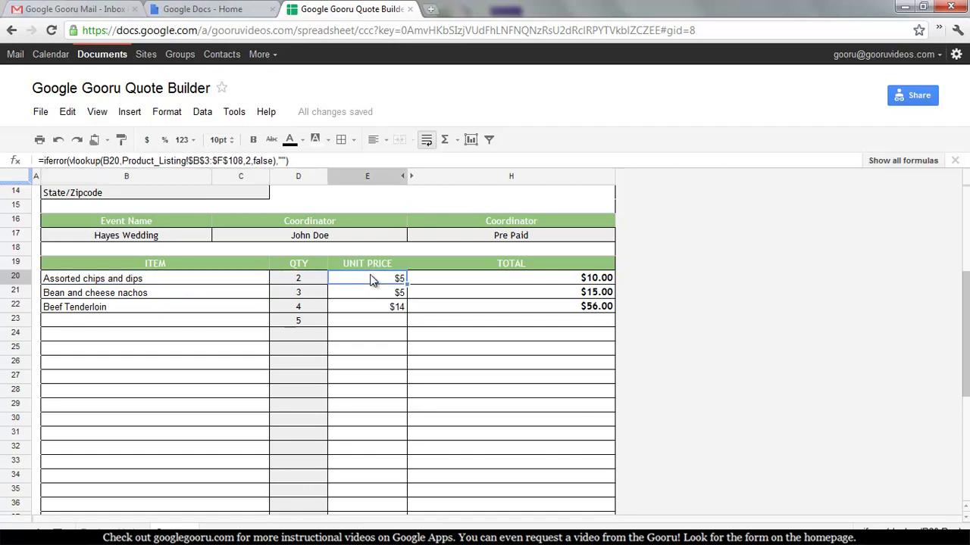
{"action": "left_click", "coordinate": [315, 285]}
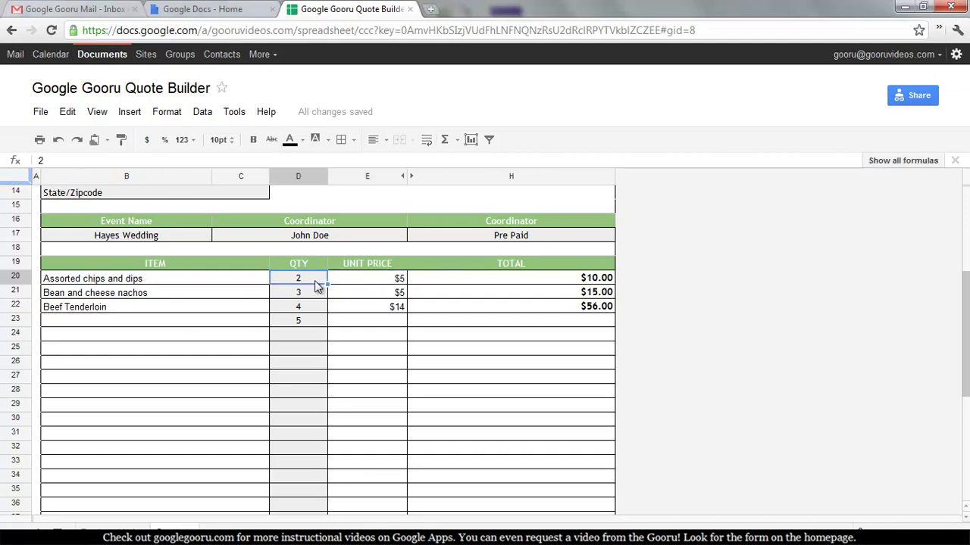
{"action": "left_click", "coordinate": [559, 282]}
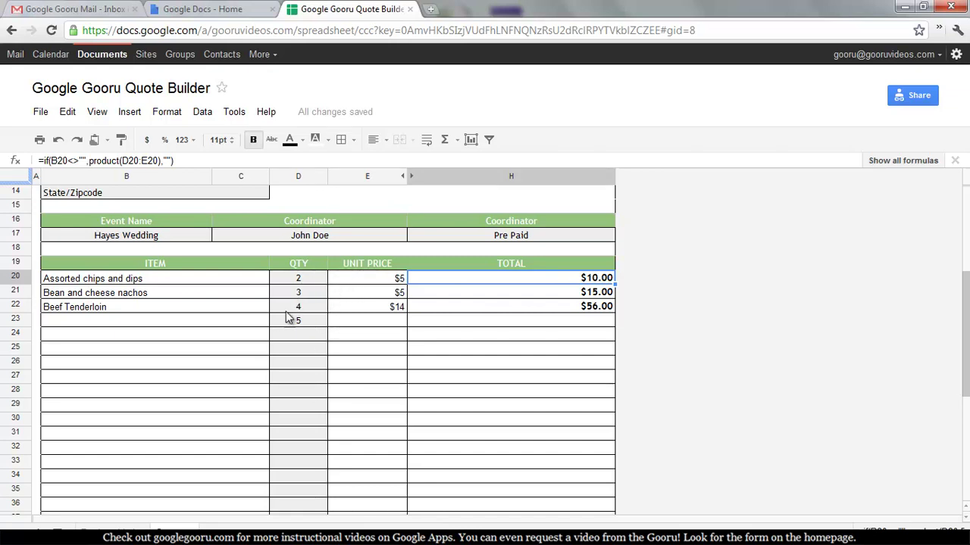
- Inspect the item lookup formulas in the quote rows from Bean and cheese nachos down to row 24
{"action": "left_click", "coordinate": [187, 297]}
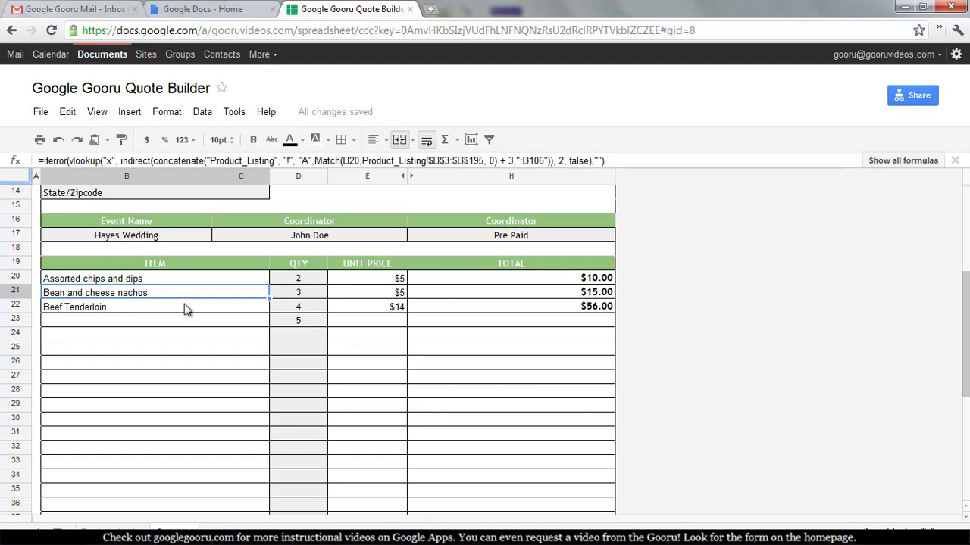
{"action": "left_click", "coordinate": [187, 311]}
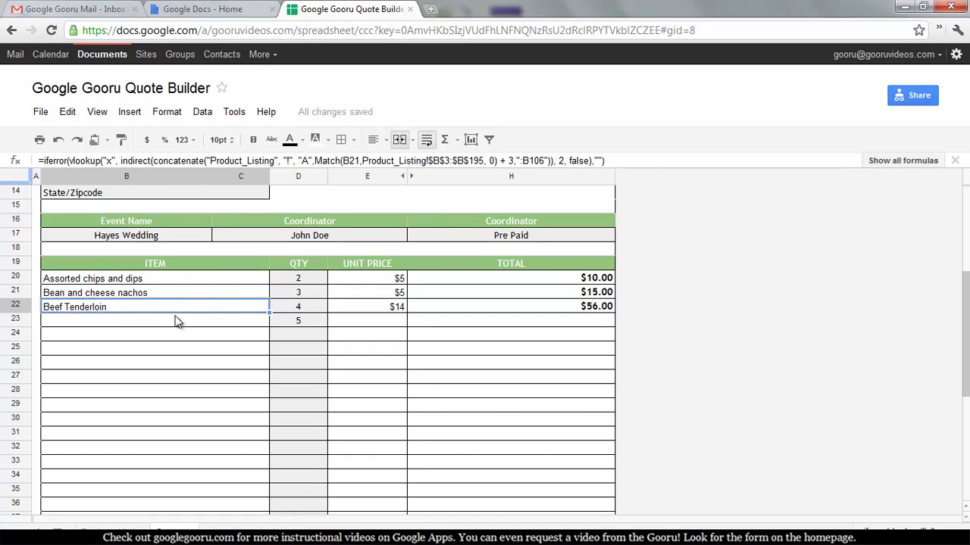
{"action": "left_click", "coordinate": [176, 322]}
{"action": "key", "text": "Down"}
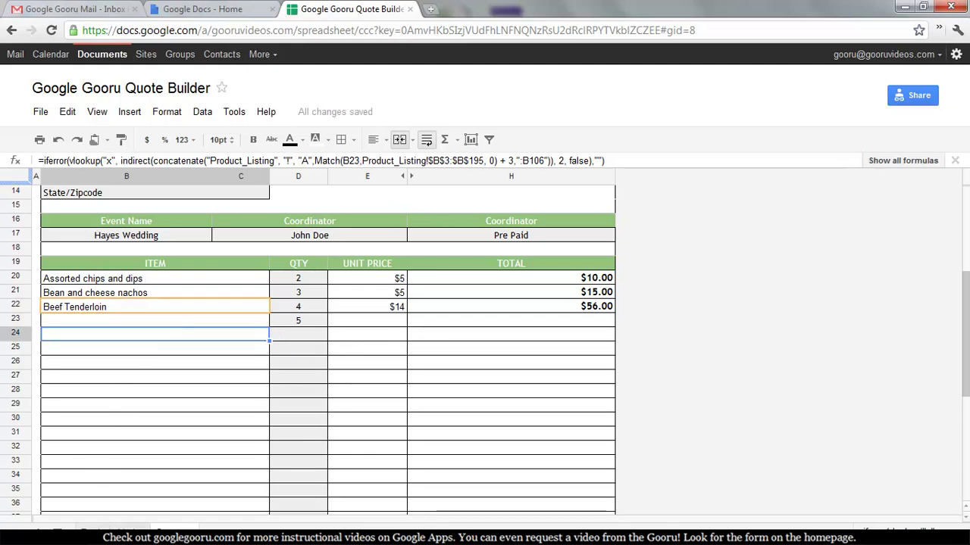
- Mark Bottled Beer as purchased with an x in the product listing and check its line in the quote
{"action": "left_click", "coordinate": [106, 532]}
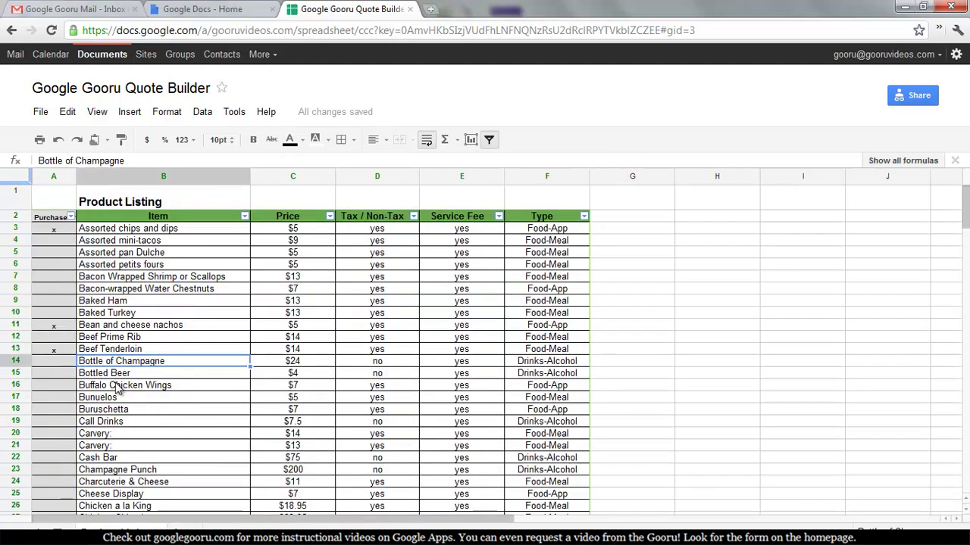
{"action": "scroll", "coordinate": [117, 378], "scroll_direction": "down", "scroll_amount": 1}
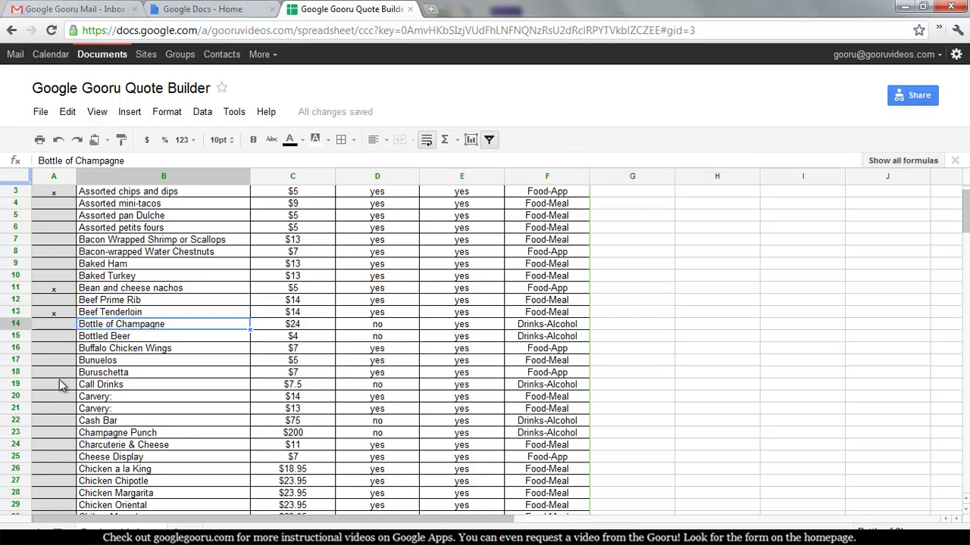
{"action": "left_click", "coordinate": [60, 341]}
{"action": "type", "text": "x"}
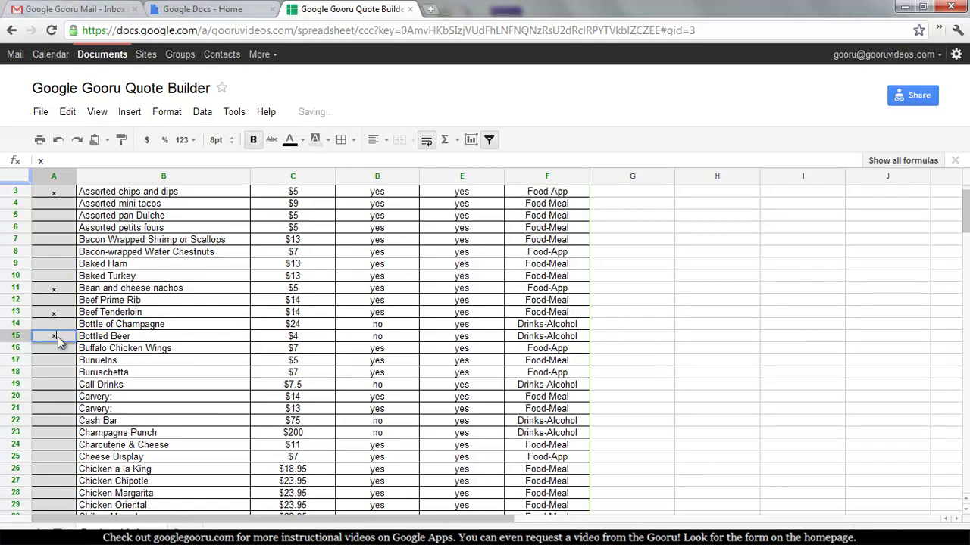
{"action": "key", "text": "Down"}
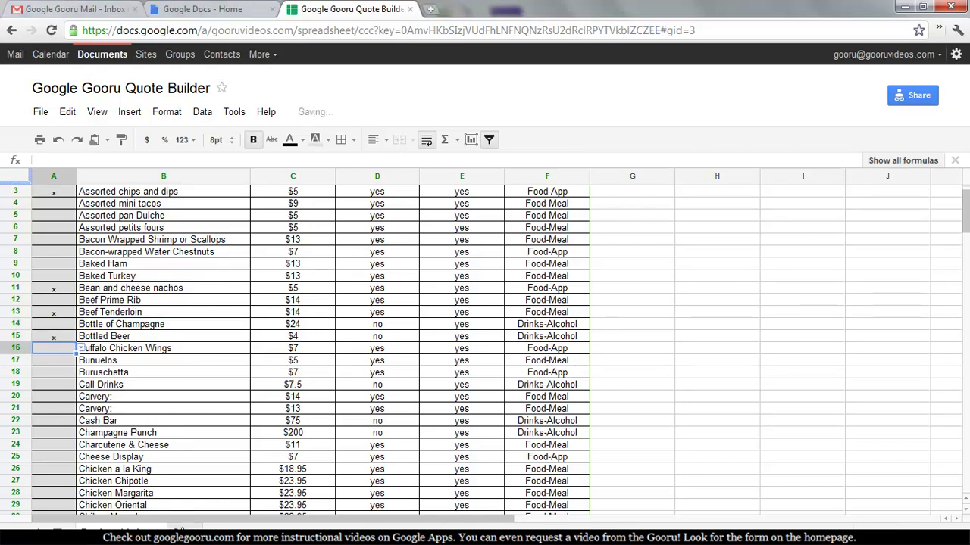
{"action": "left_click", "coordinate": [178, 530]}
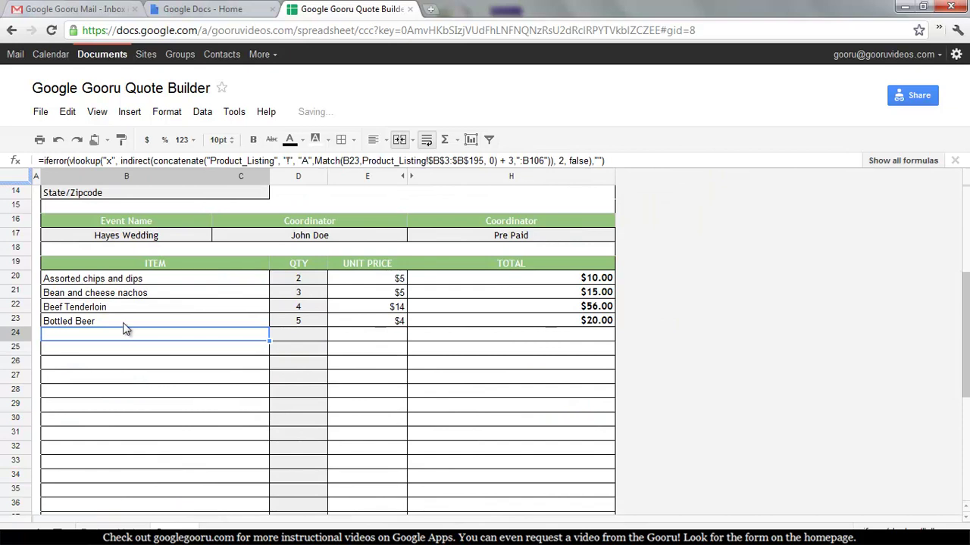
{"action": "key", "text": "Up"}
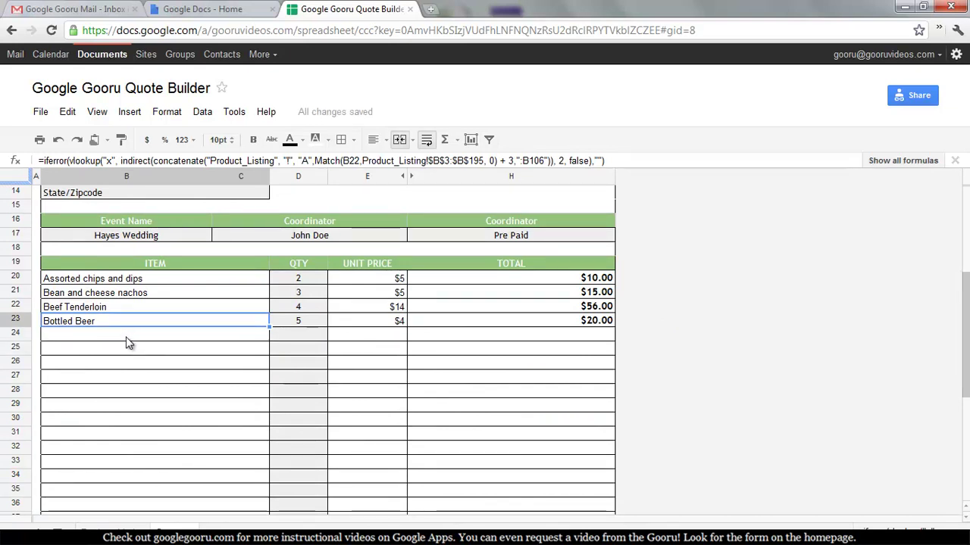
- Return to the product listing and mark Chicken Chipotle as purchased with an x
{"action": "left_click", "coordinate": [110, 526]}
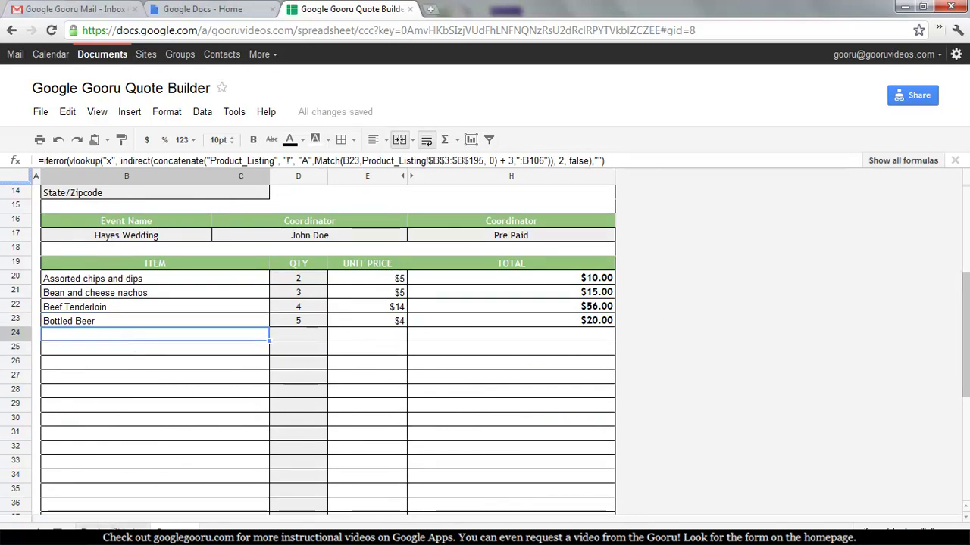
{"action": "left_click", "coordinate": [69, 481]}
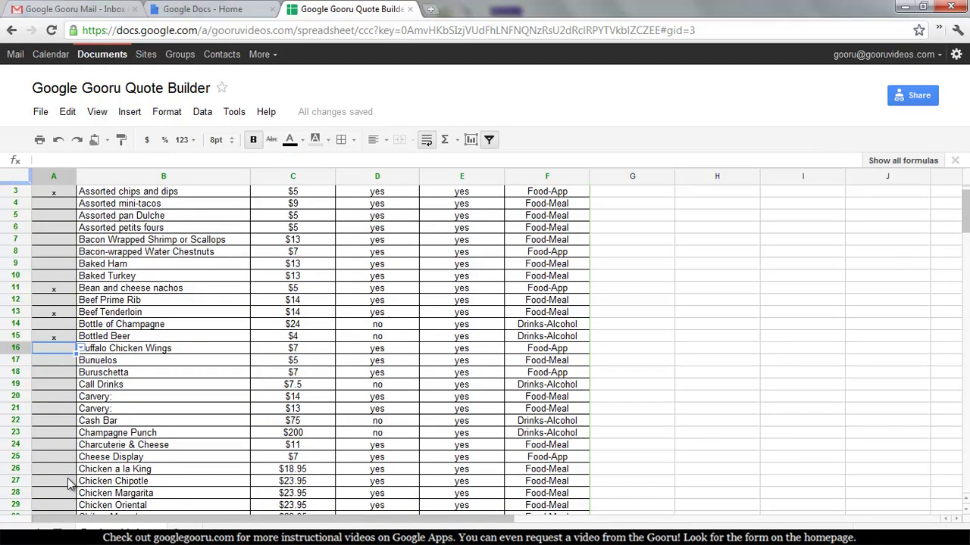
{"action": "type", "text": "x"}
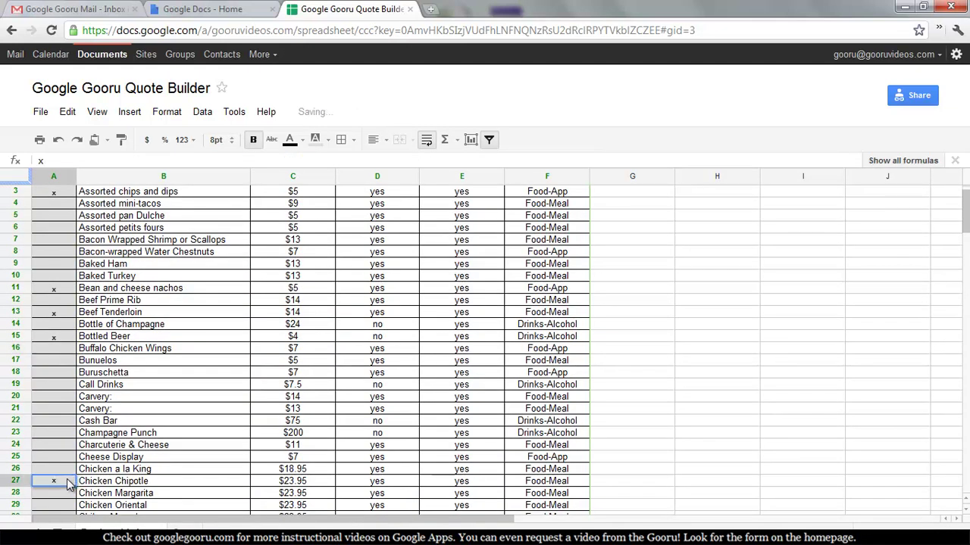
- In the quote sheet, set the Chicken Chipotle quantity to 2 and check its line total
{"action": "left_click", "coordinate": [182, 526]}
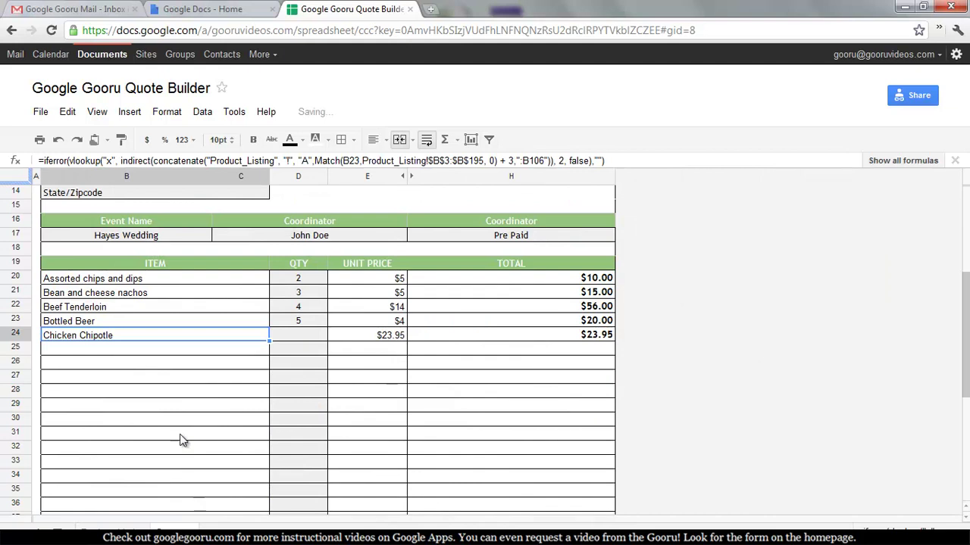
{"action": "left_click", "coordinate": [371, 343]}
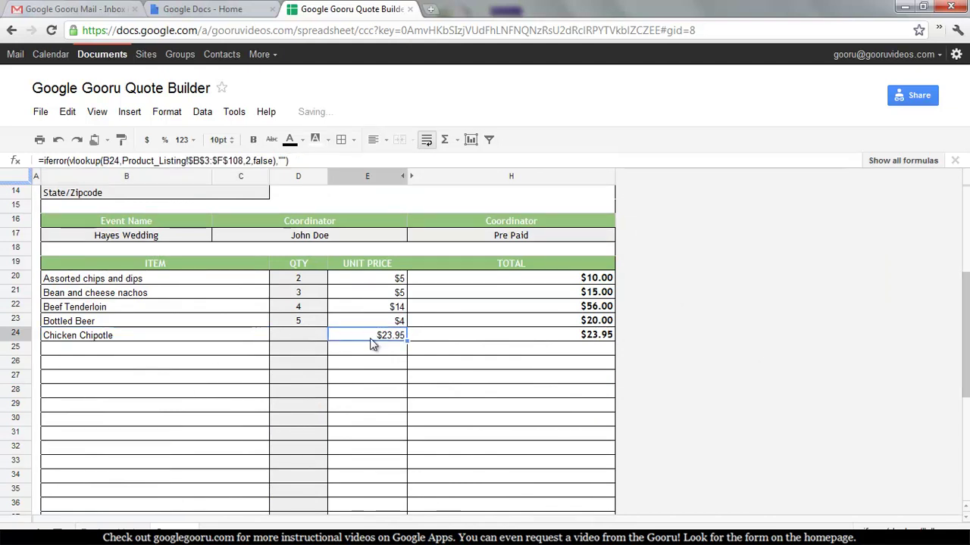
{"action": "left_click", "coordinate": [309, 338]}
{"action": "type", "text": "2"}
{"action": "key", "text": "Return"}
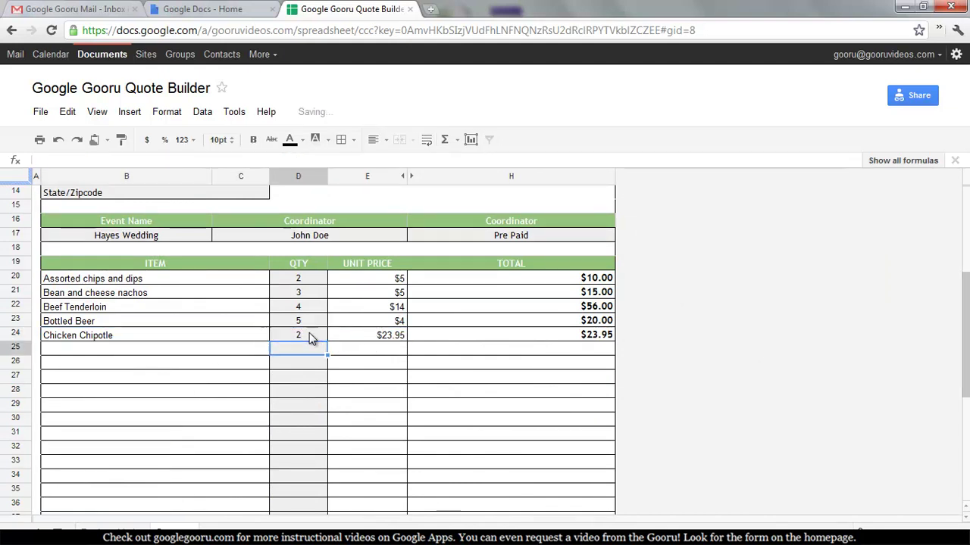
{"action": "left_click", "coordinate": [600, 338]}
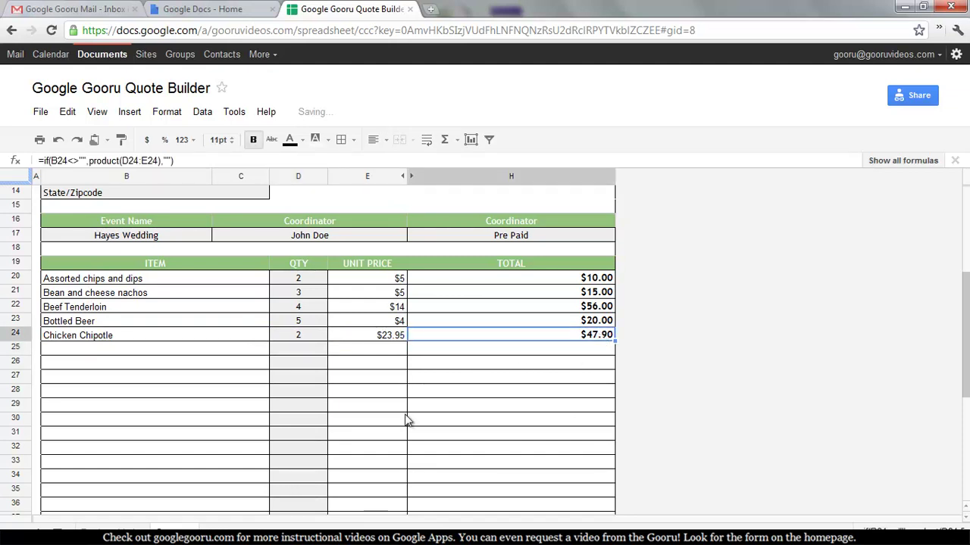
- Examine the quote's summary cells and their formulas, from subtotal, service charge and tax through deposit and prepayments to the final total
{"action": "scroll", "coordinate": [406, 421], "scroll_direction": "down", "scroll_amount": 5}
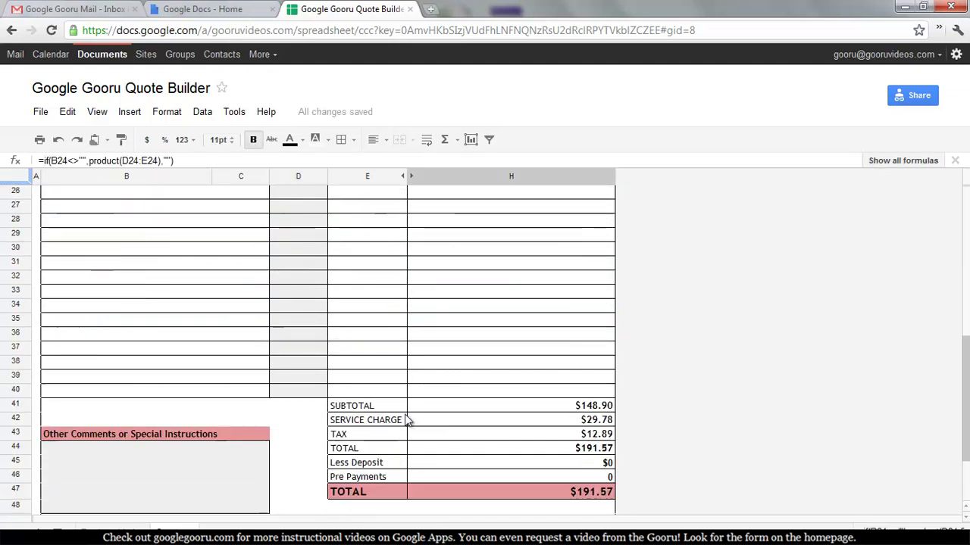
{"action": "left_click", "coordinate": [558, 365]}
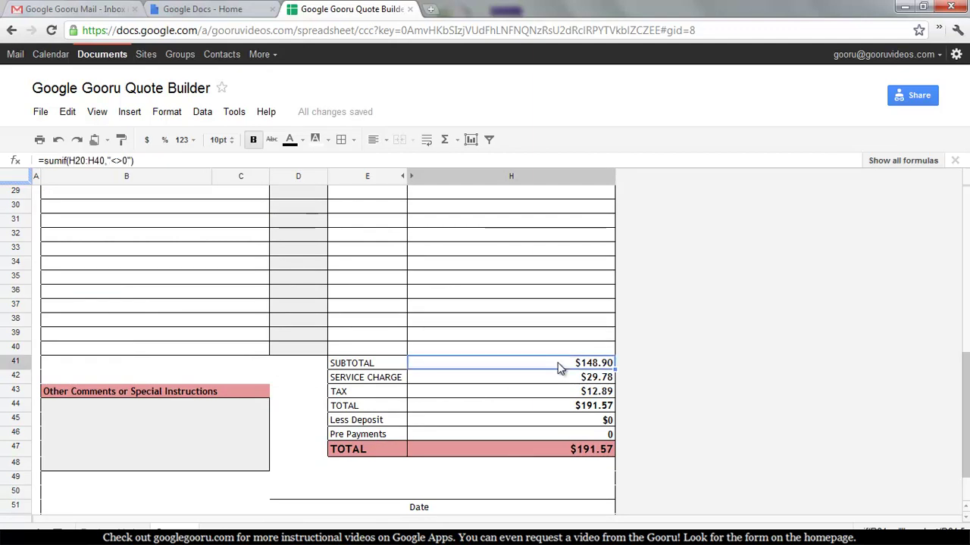
{"action": "left_click", "coordinate": [558, 380]}
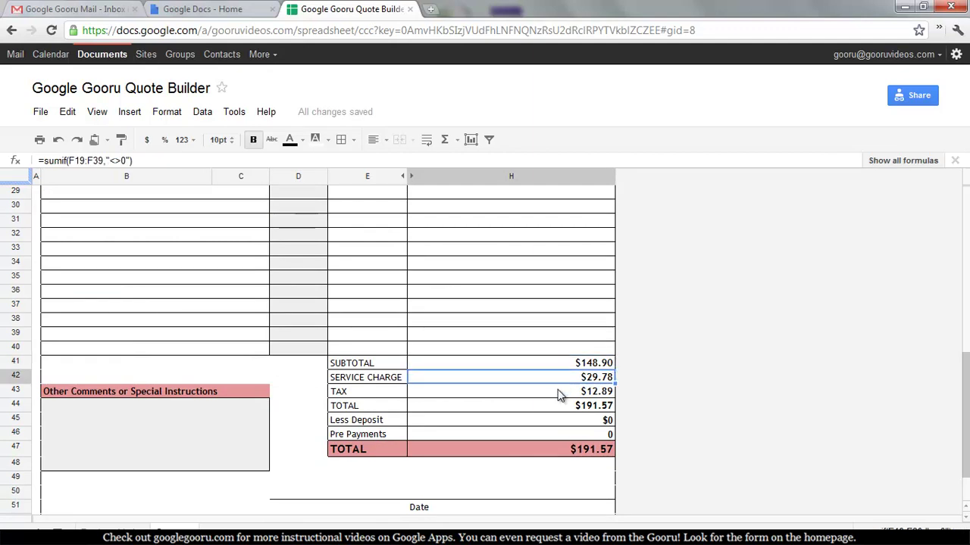
{"action": "left_click", "coordinate": [559, 395]}
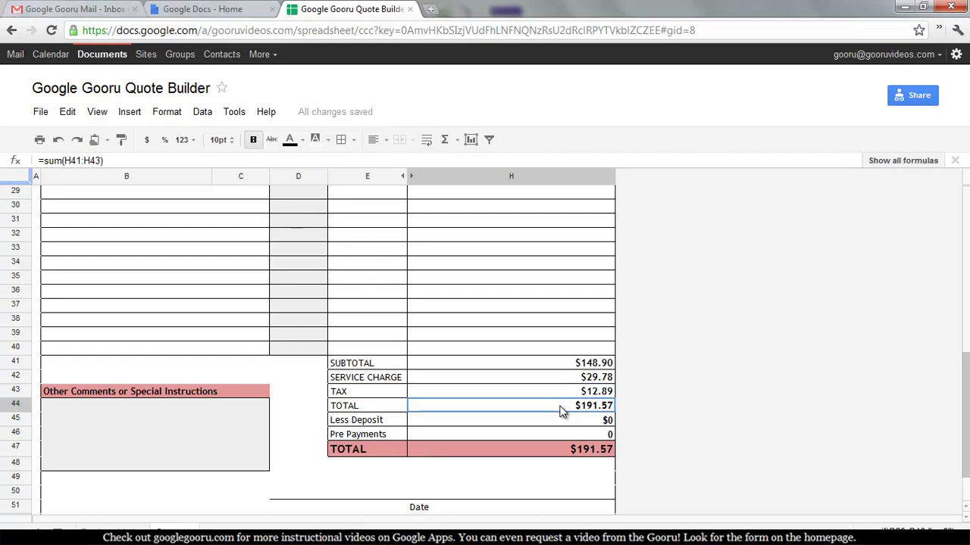
{"action": "left_click", "coordinate": [560, 407]}
{"action": "left_click", "coordinate": [554, 420]}
{"action": "left_click", "coordinate": [550, 434]}
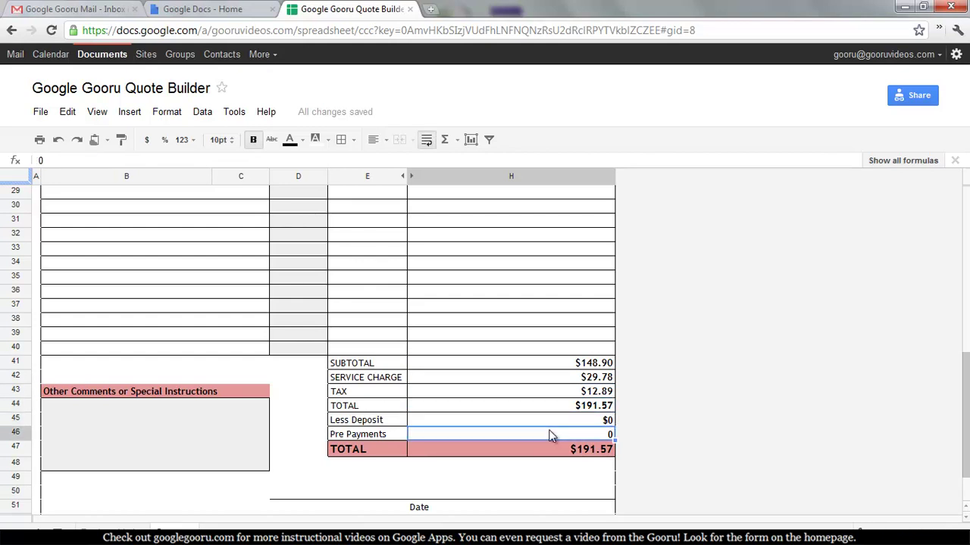
{"action": "left_click", "coordinate": [570, 451]}
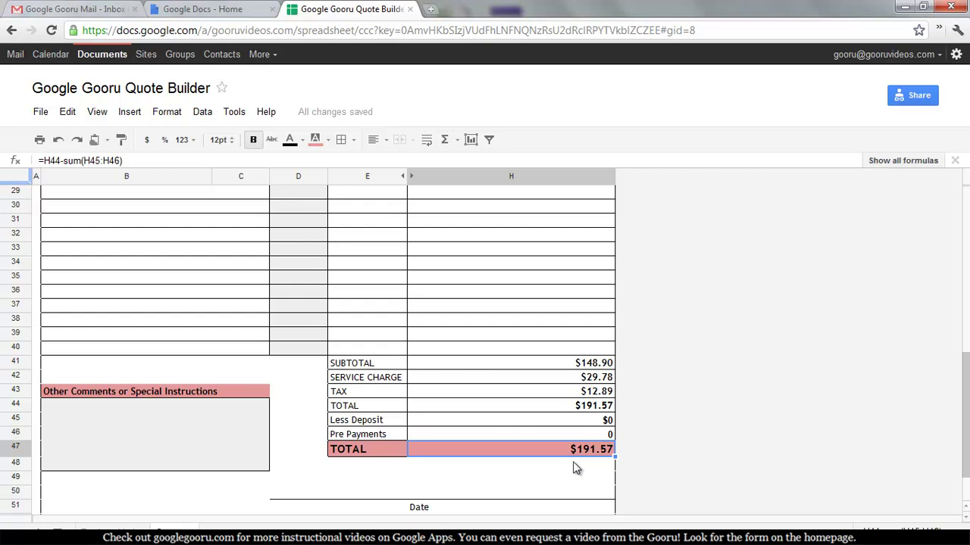